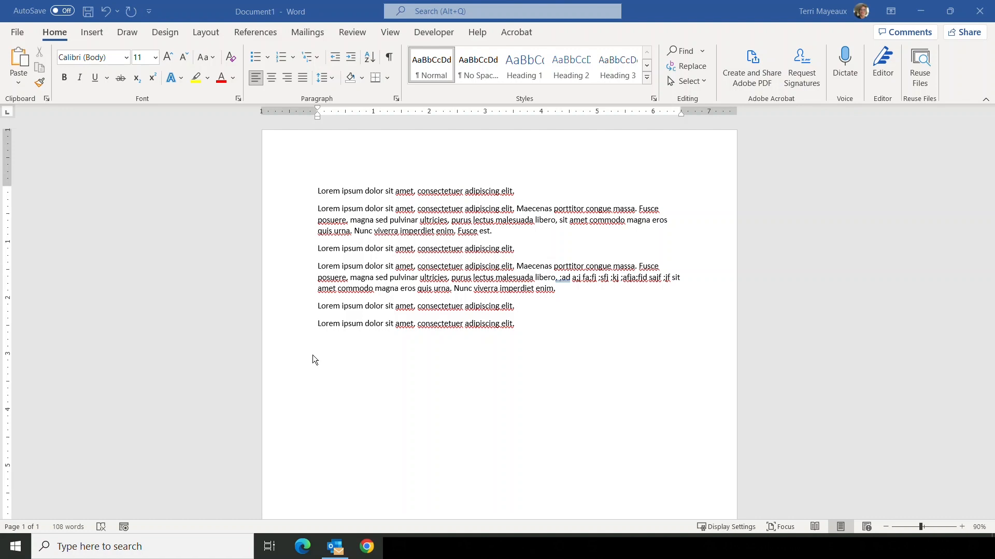
# - Apply the Heading 1 style to the document's first line and increase the indent of the paragraph below it
pyautogui.click(324, 194)
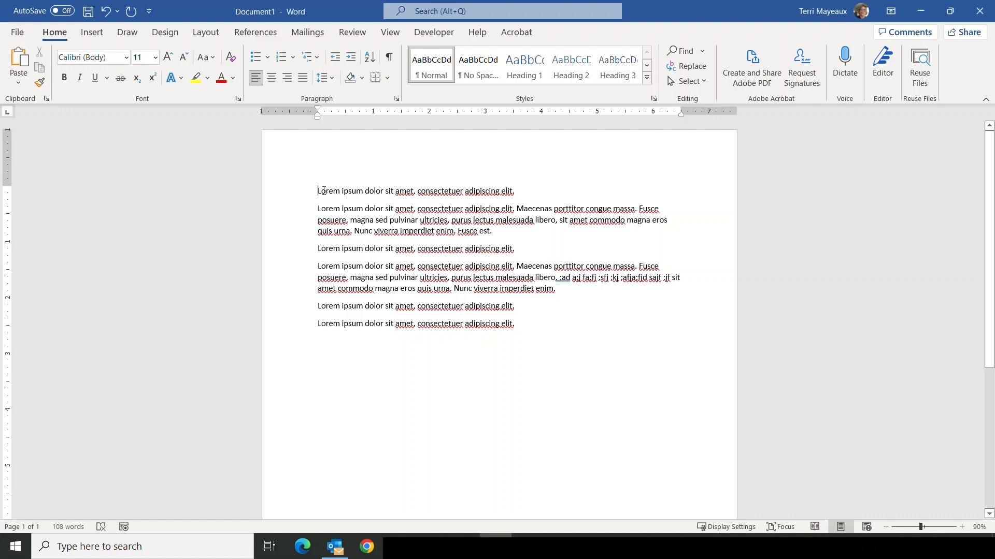
pyautogui.click(301, 194)
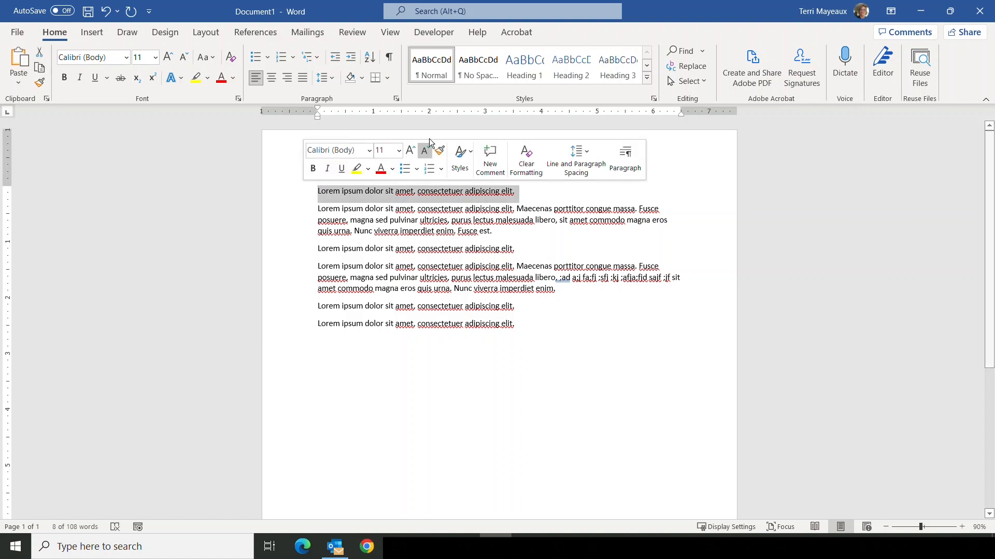
pyautogui.click(524, 63)
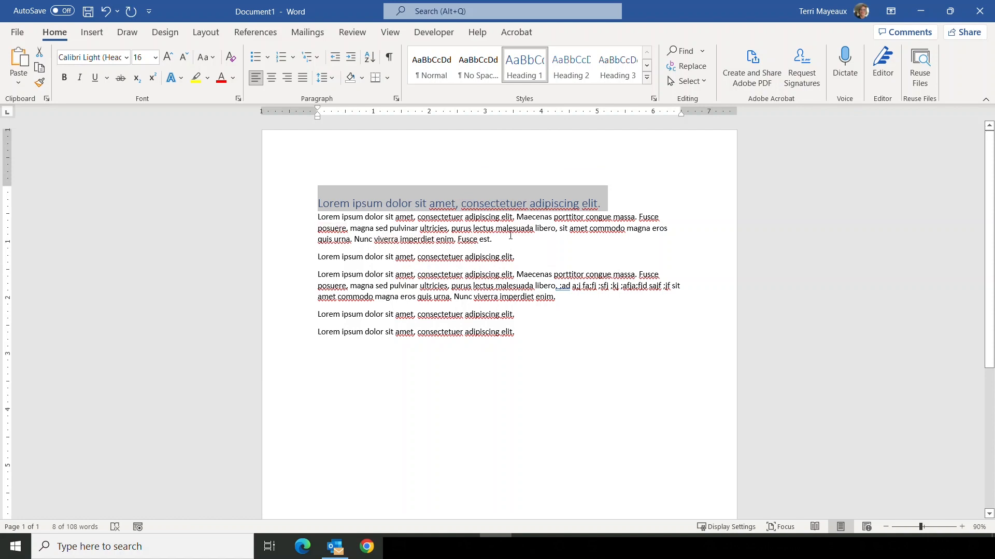
pyautogui.click(503, 237)
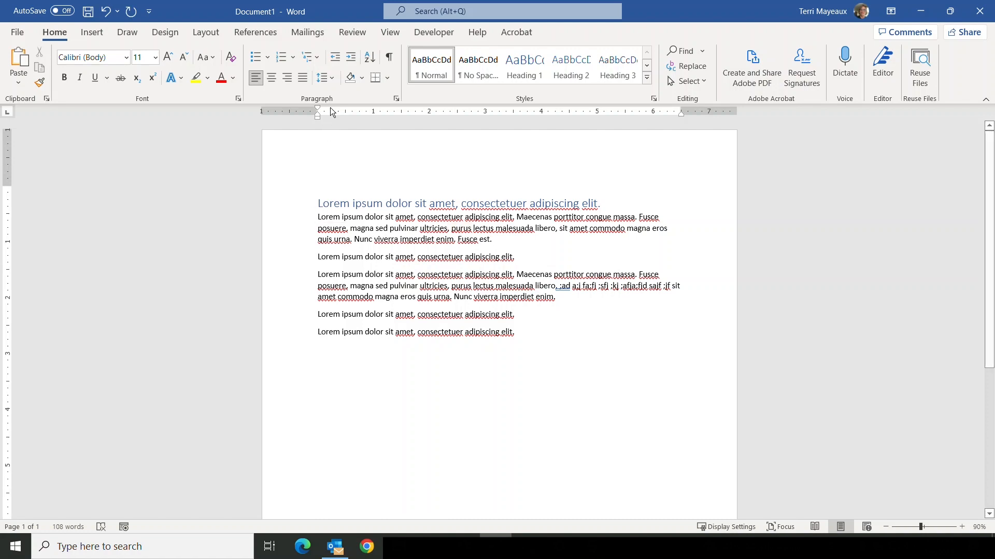
pyautogui.click(349, 60)
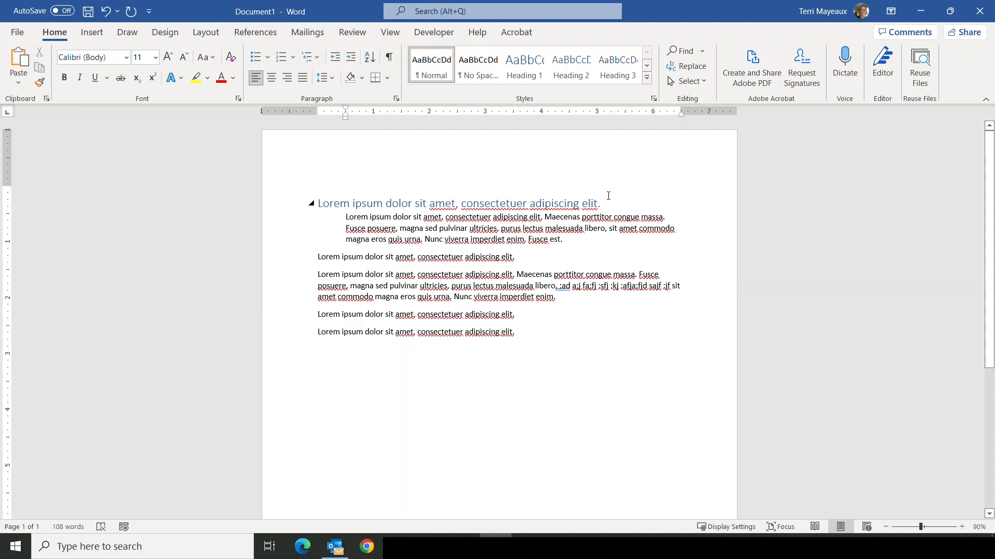
# - Apply the Heading 2 style to the single line after the first paragraph and increase the indent of the paragraph below it
pyautogui.click(329, 257)
pyautogui.click(582, 67)
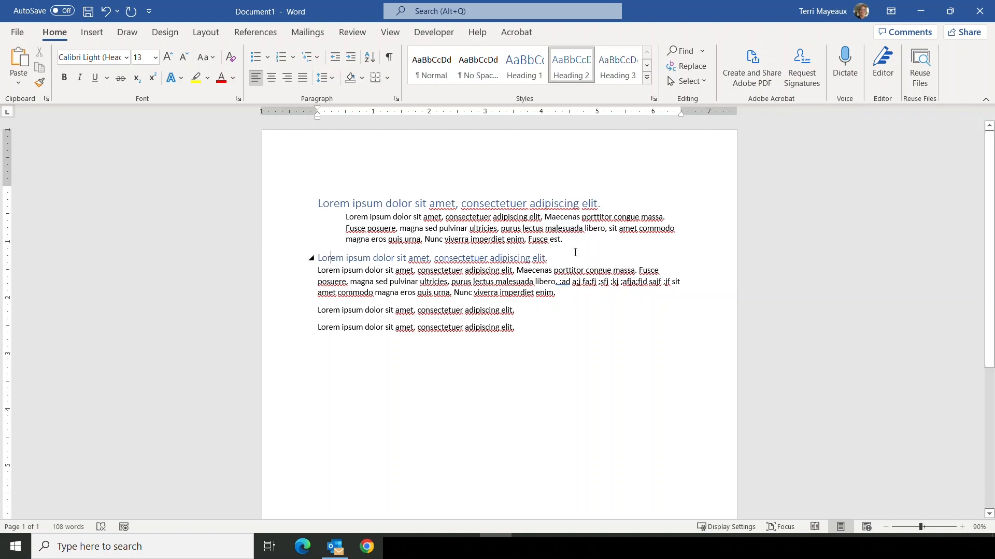
pyautogui.click(363, 281)
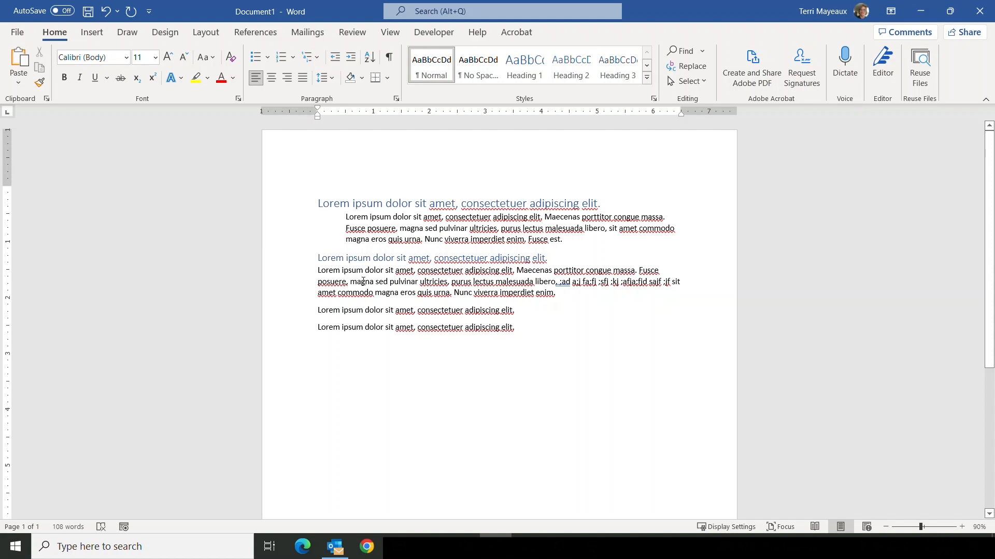
pyautogui.click(351, 59)
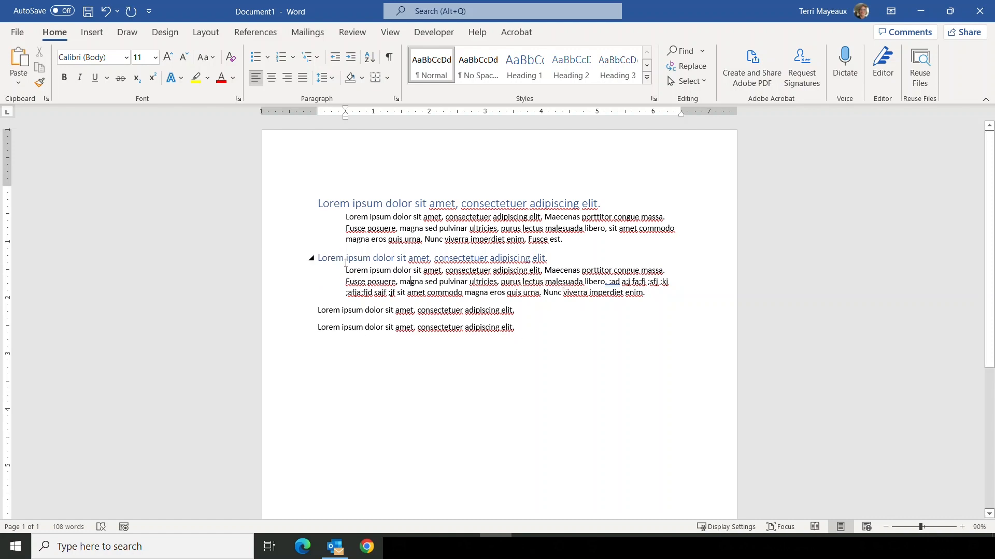
# - Style the second-to-last line as Heading 3 and the last line as Heading 1
pyautogui.click(333, 310)
pyautogui.click(622, 64)
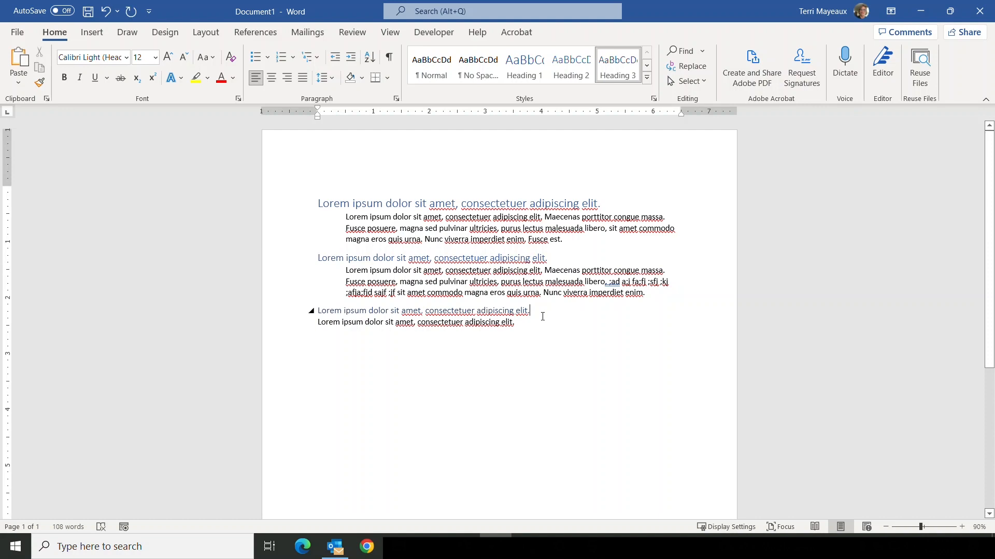
pyautogui.click(362, 323)
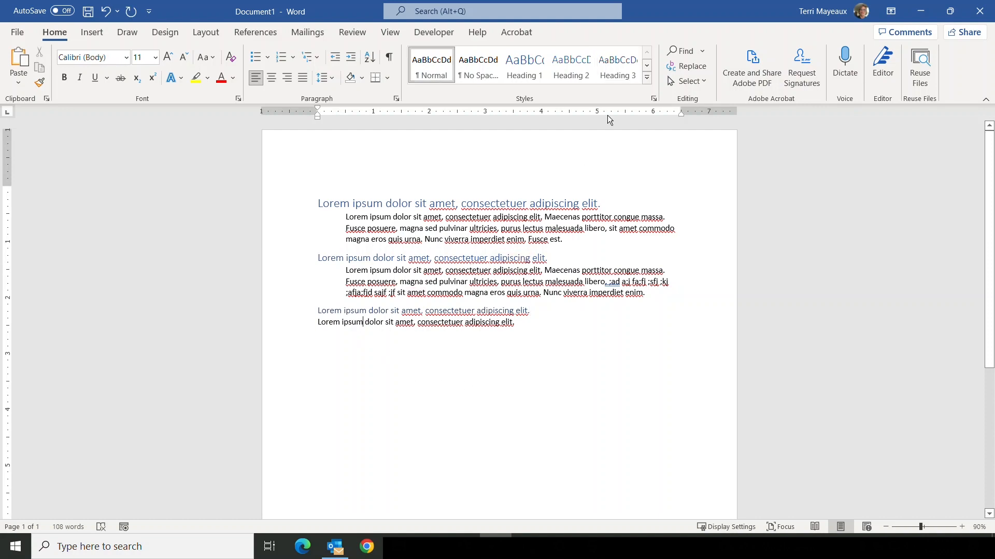
pyautogui.click(536, 71)
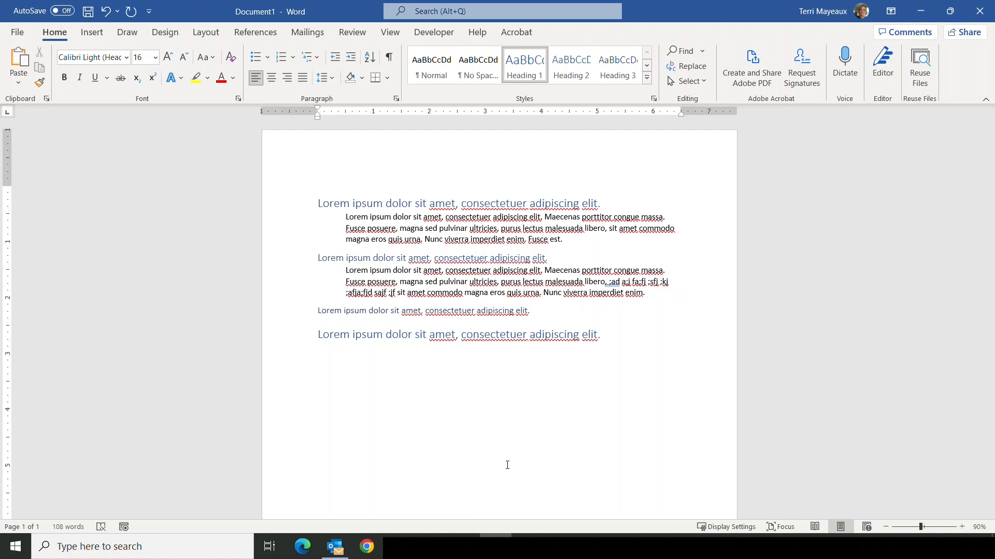
# - Switch the document to Outline view and check the outline levels of its headings and body text
pyautogui.click(393, 32)
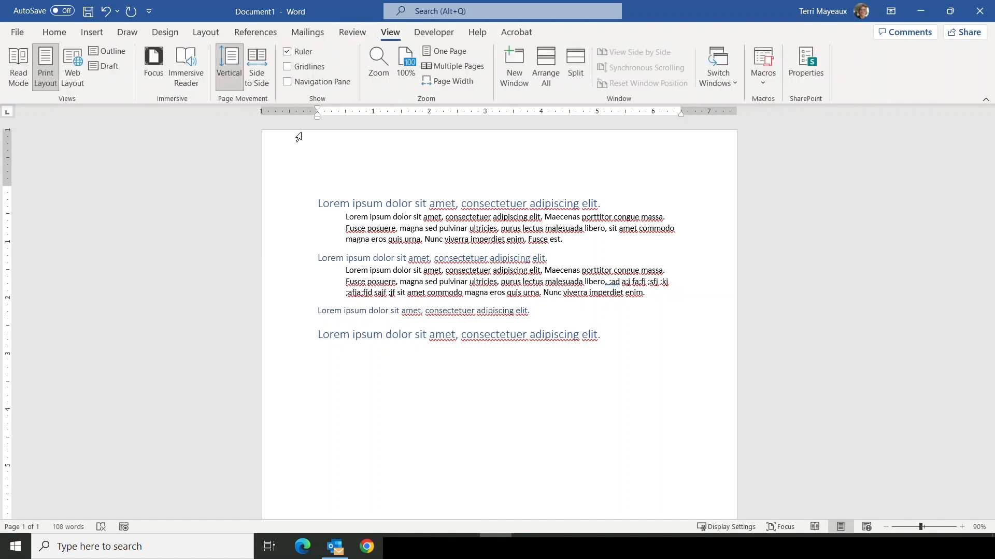
pyautogui.click(121, 51)
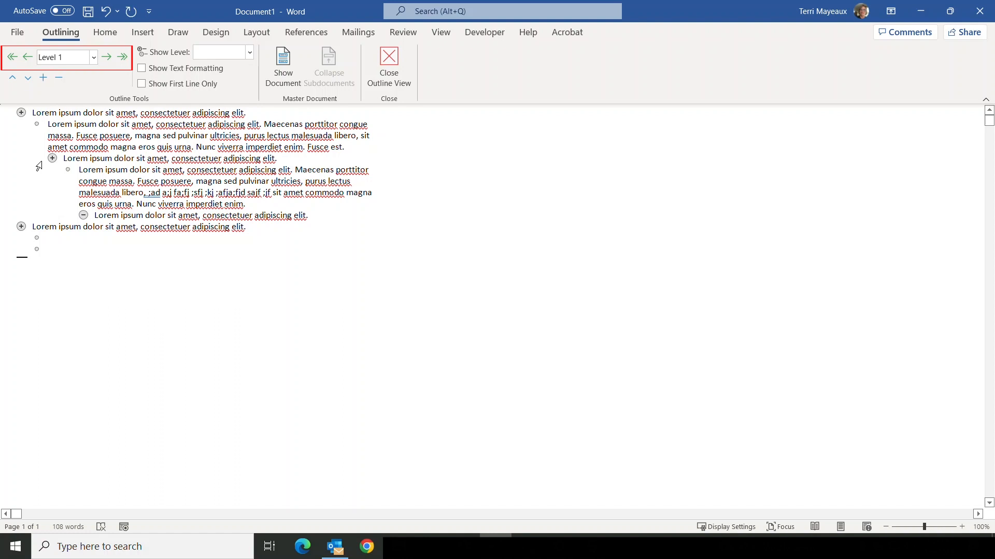
pyautogui.click(84, 159)
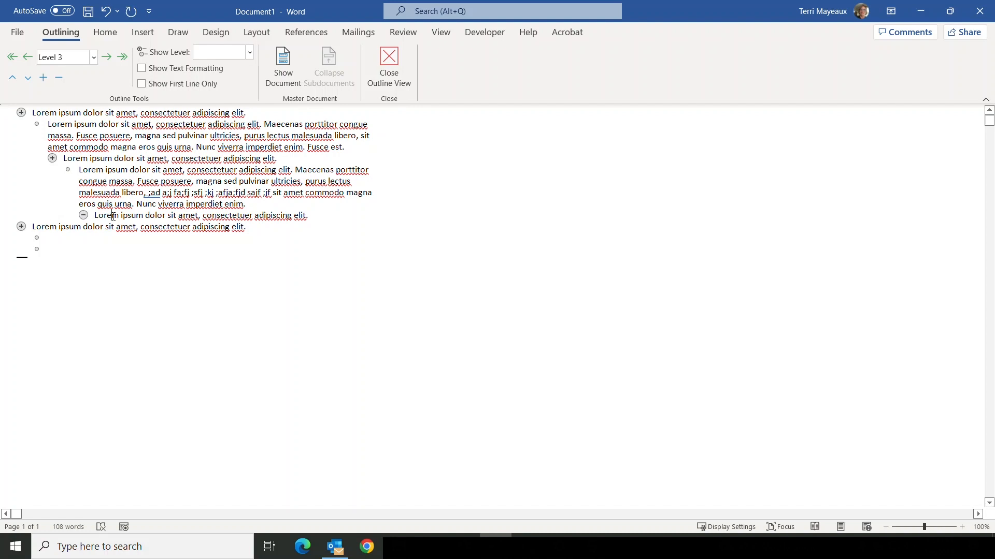
pyautogui.click(114, 217)
pyautogui.click(67, 123)
# - Demote the first heading to Level 2 and promote the Level 3 heading to Level 1
pyautogui.click(47, 113)
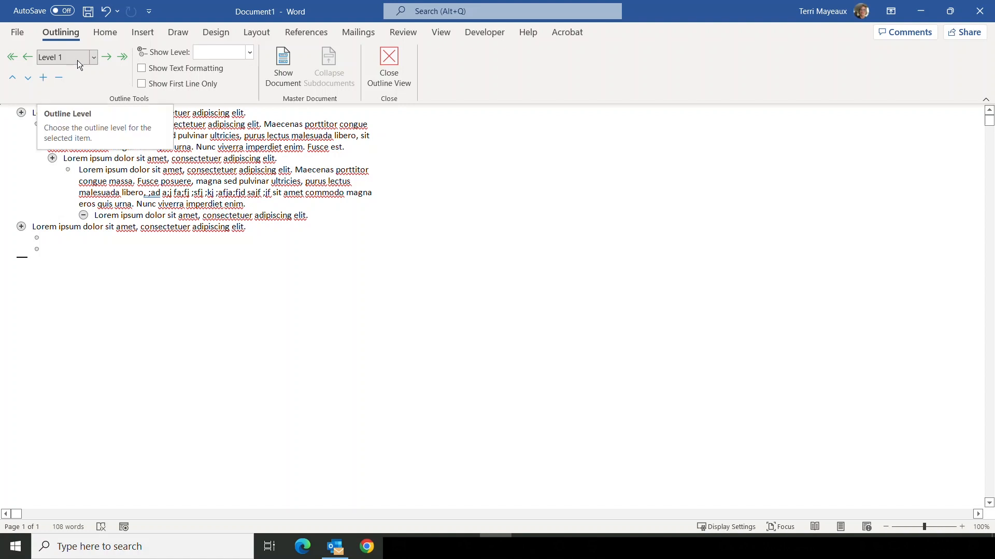
pyautogui.click(107, 57)
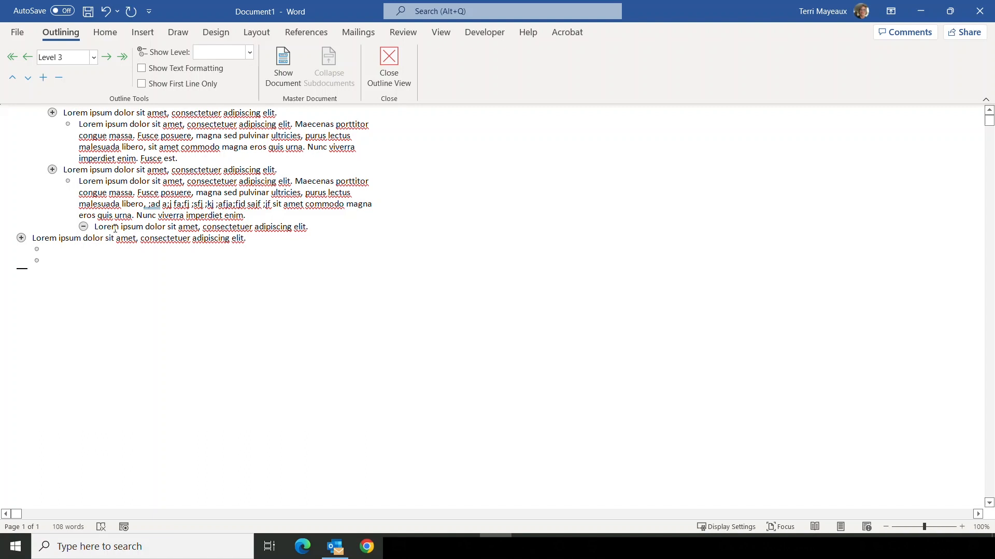
pyautogui.click(94, 58)
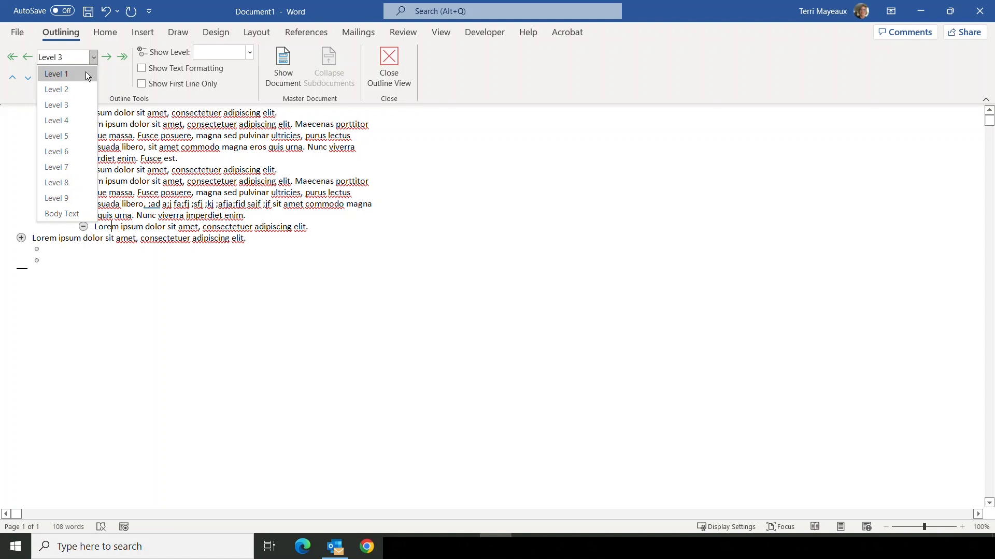
pyautogui.click(93, 58)
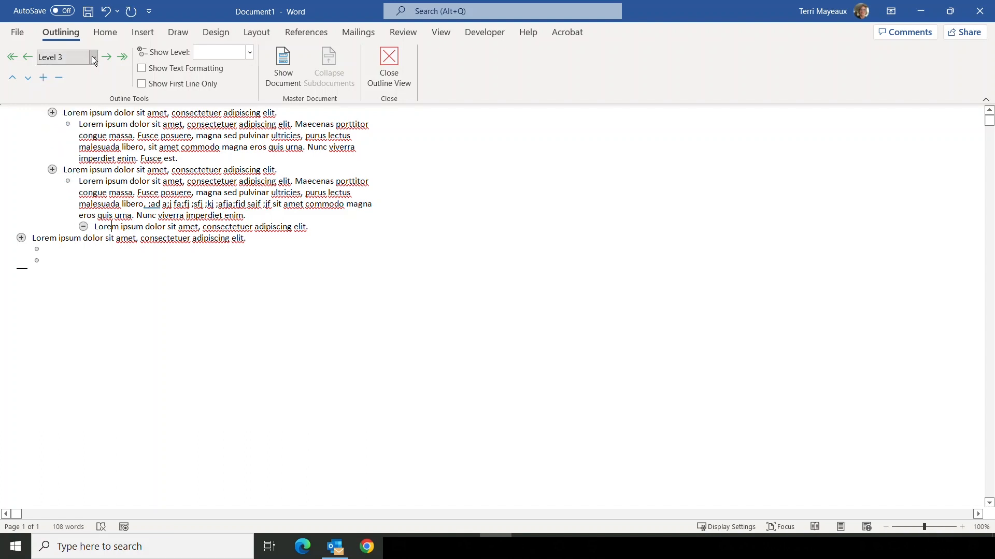
pyautogui.click(24, 59)
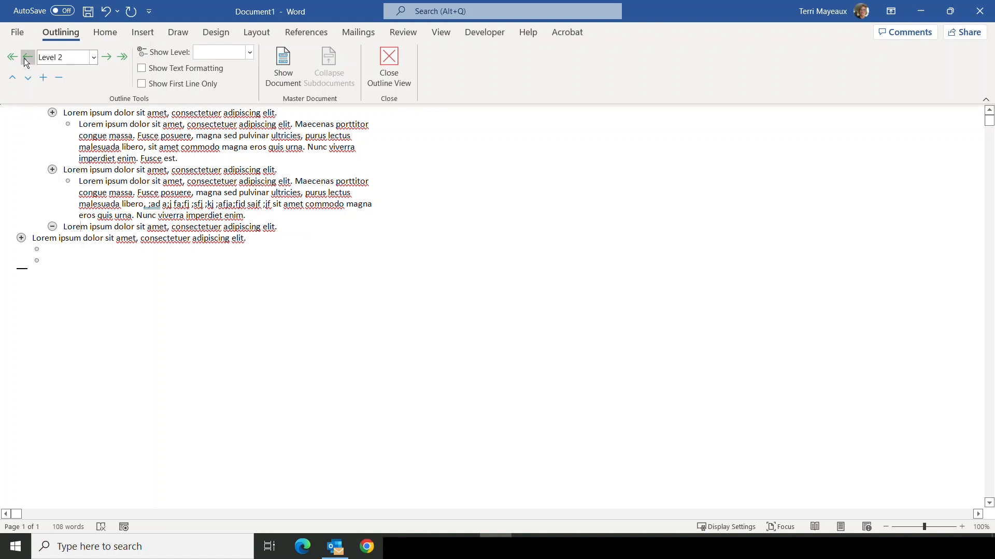
pyautogui.click(23, 58)
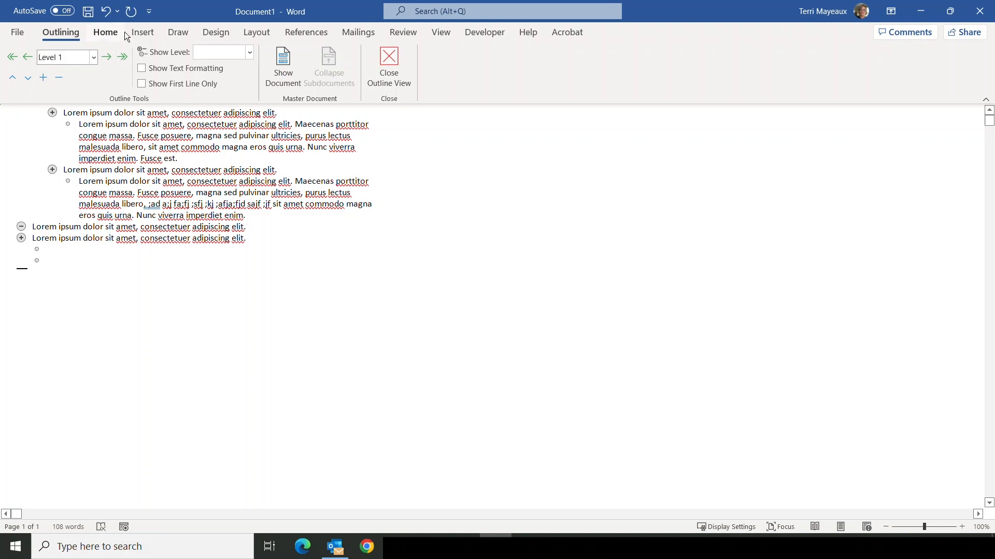
# - Undo the promotions of the lower heading and the demotion of the first heading
pyautogui.click(107, 13)
pyautogui.click(108, 12)
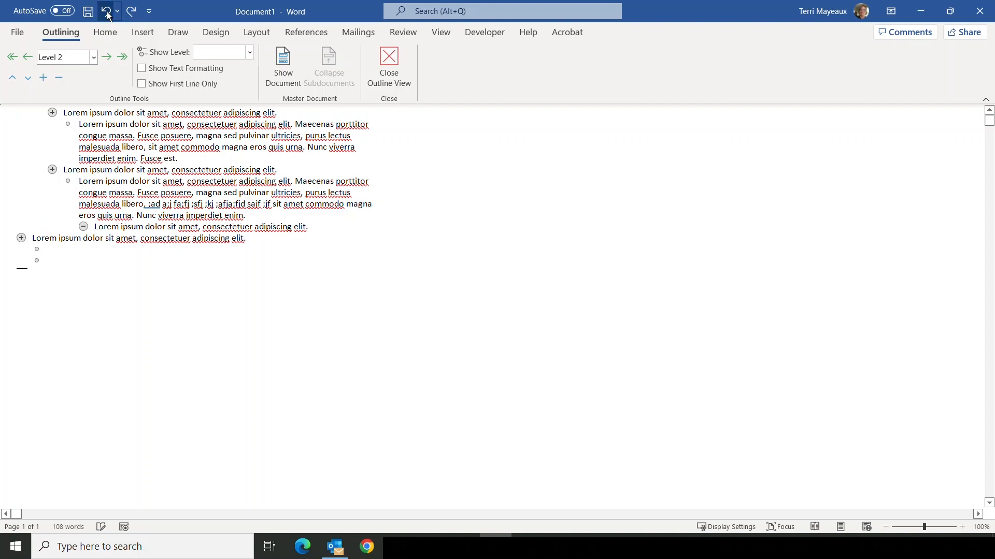
pyautogui.click(107, 14)
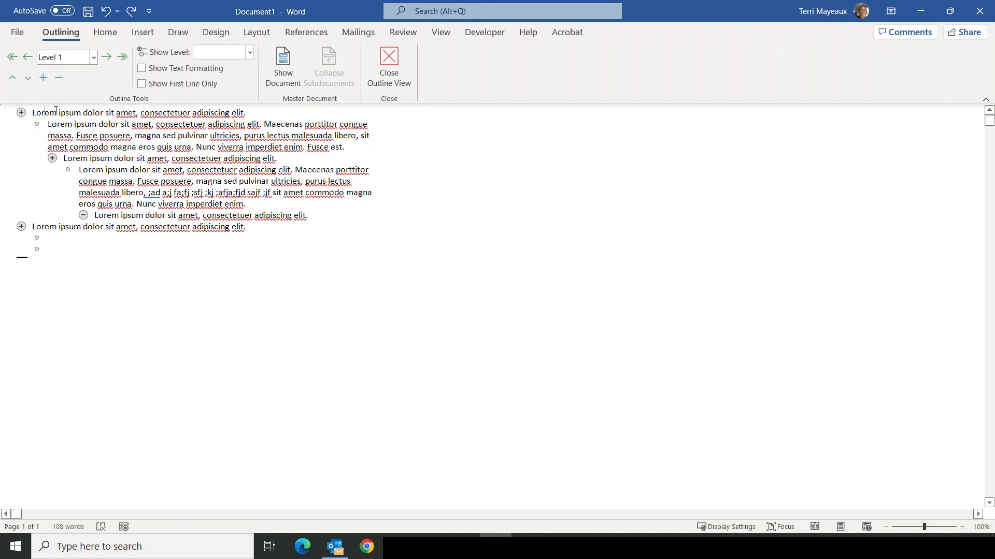
# - Move the first heading down past its body paragraph and undo the move
pyautogui.click(28, 78)
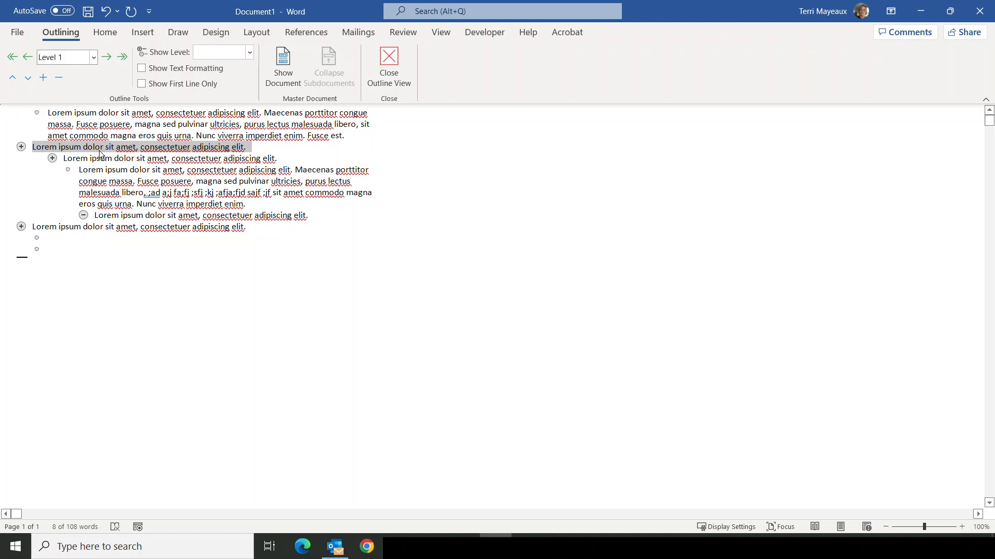
pyautogui.click(107, 13)
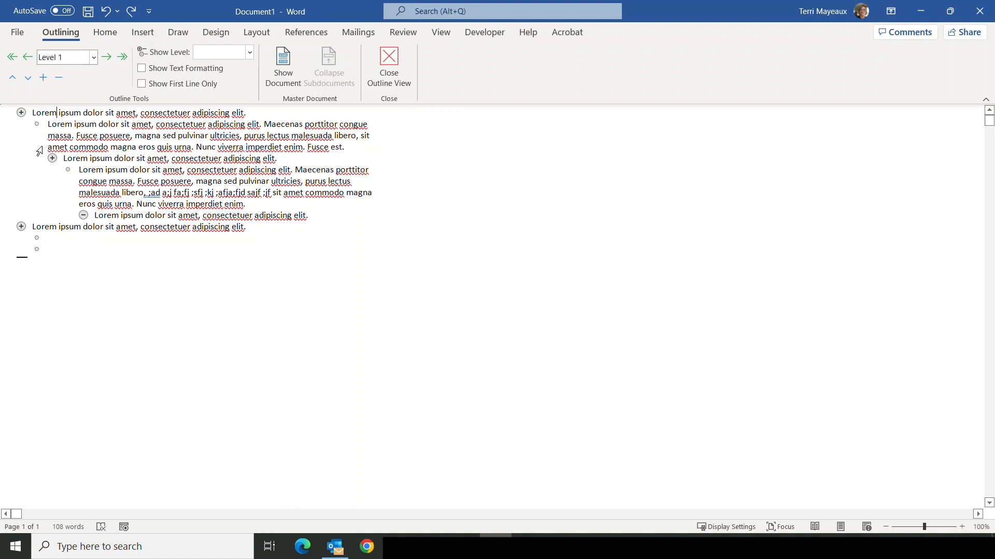
# - Move the Level 3 heading up two positions in the outline and back down to its original place
pyautogui.click(109, 214)
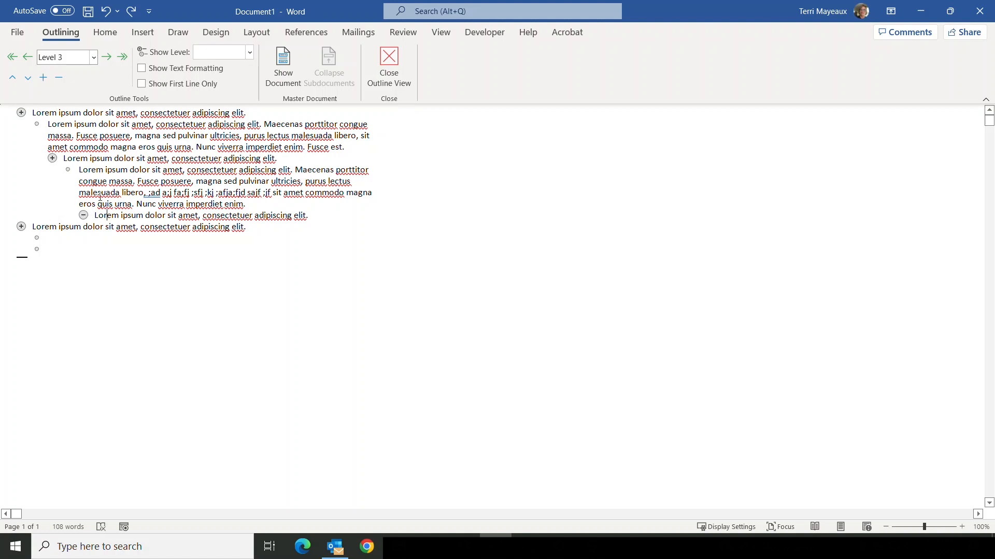
pyautogui.click(12, 80)
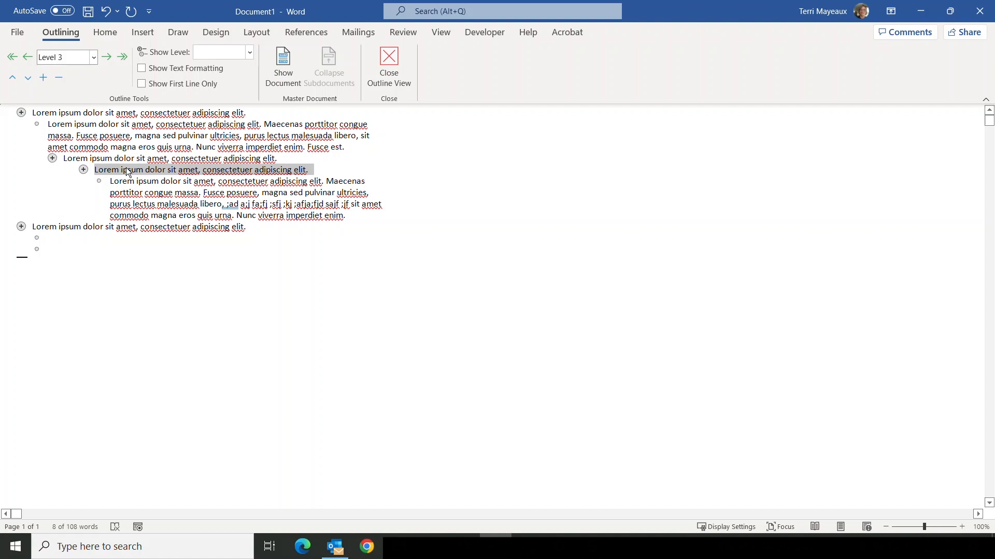
pyautogui.click(12, 78)
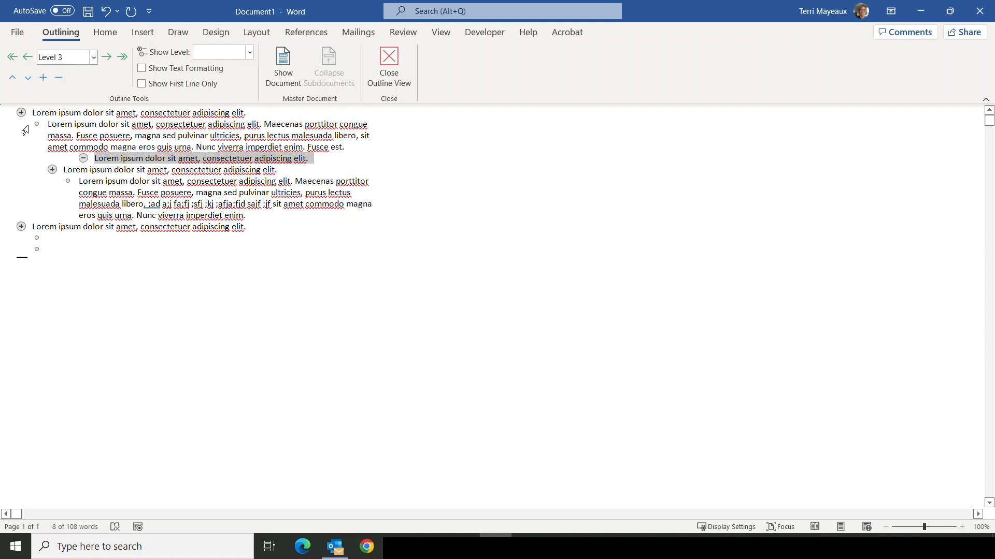
pyautogui.click(30, 79)
pyautogui.click(31, 81)
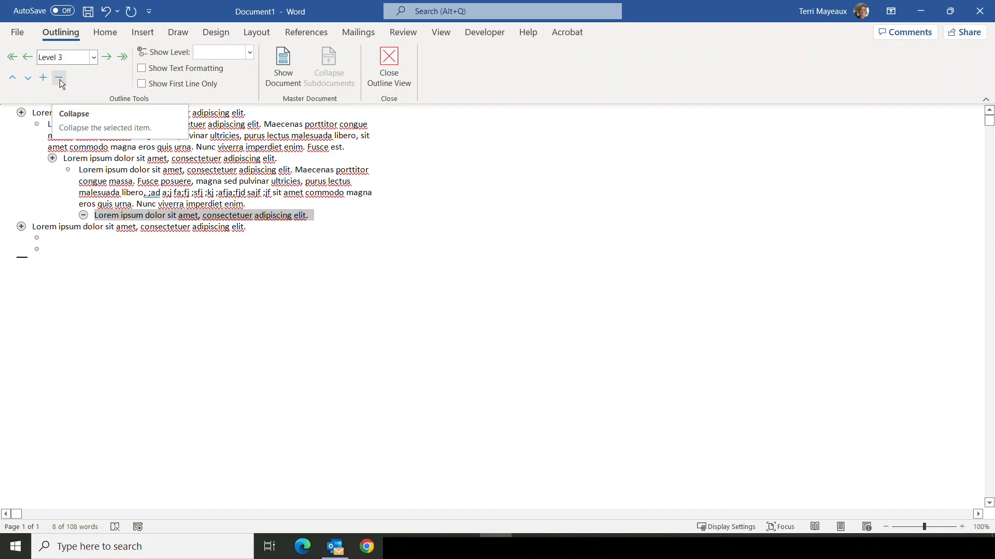
# - Collapse the body text under the Level 2 heading and under the first Level 1 heading
pyautogui.click(73, 158)
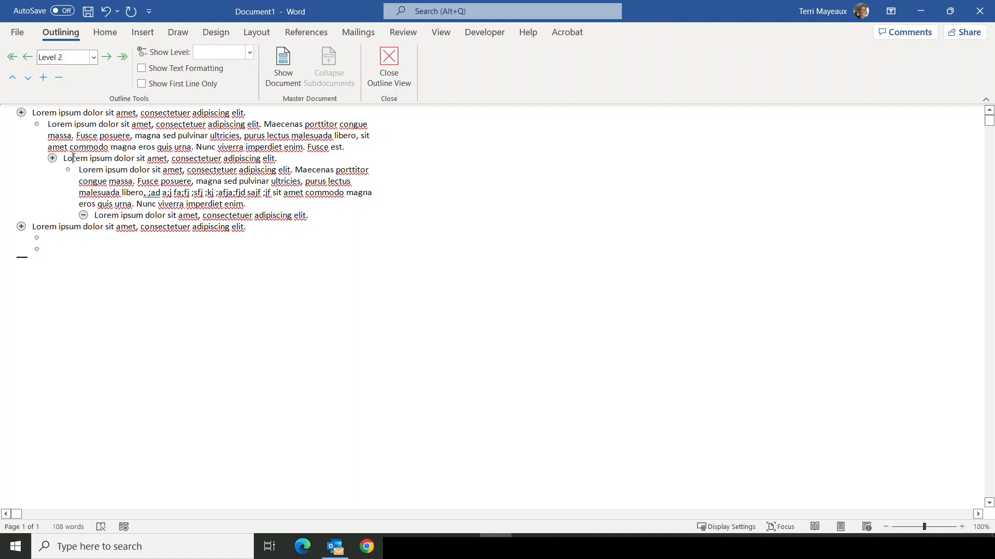
pyautogui.click(62, 77)
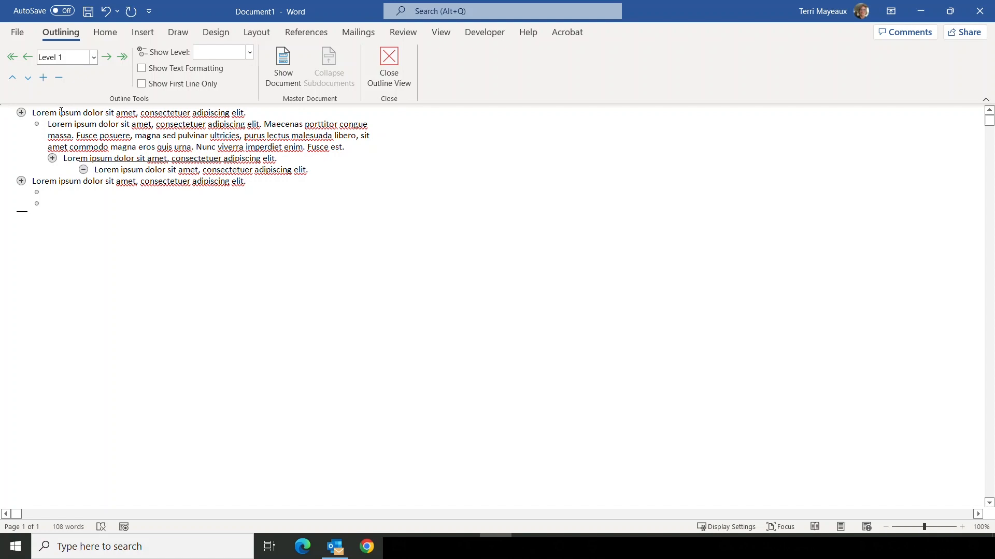
pyautogui.click(60, 76)
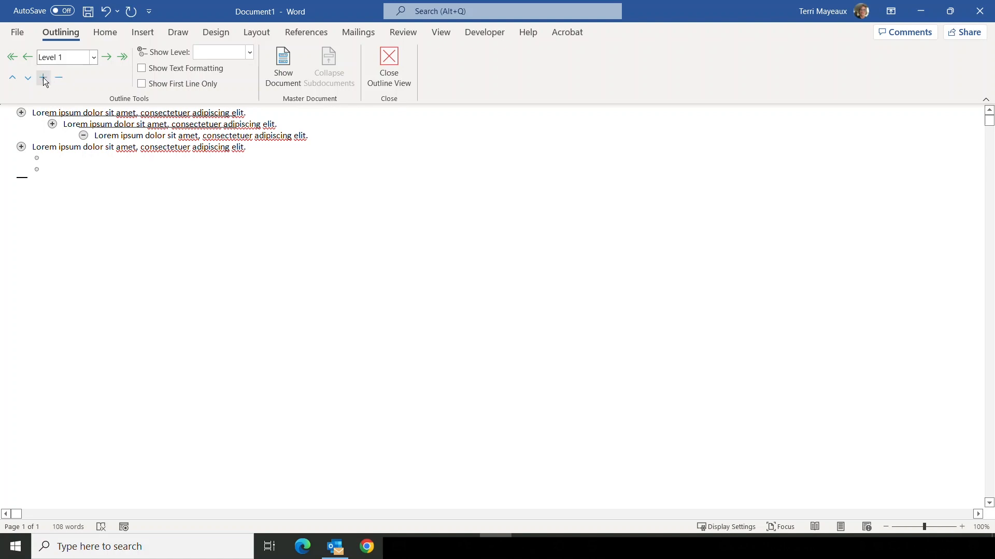
# - Expand the first Level 1 heading and the Level 2 heading to show their body text again
pyautogui.click(44, 79)
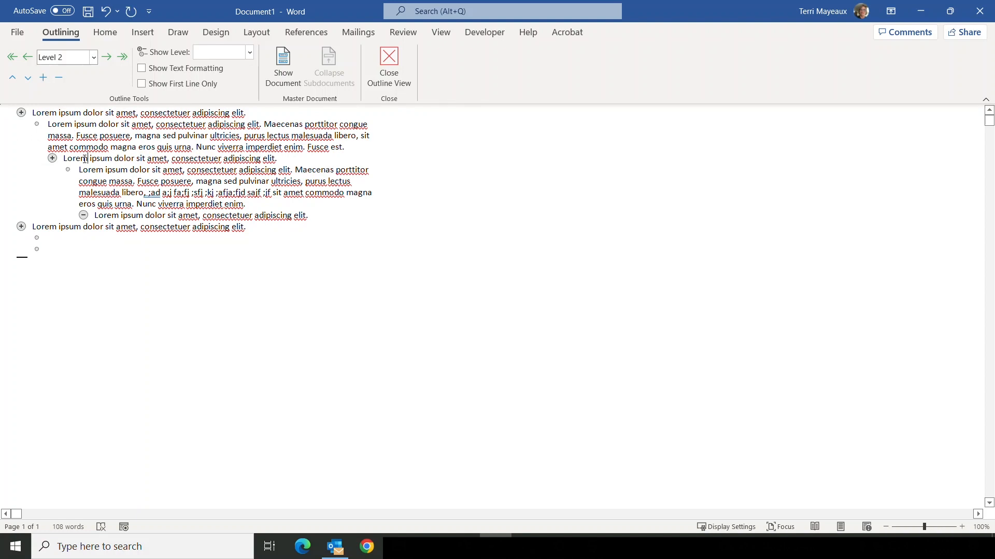
pyautogui.click(86, 158)
pyautogui.click(44, 79)
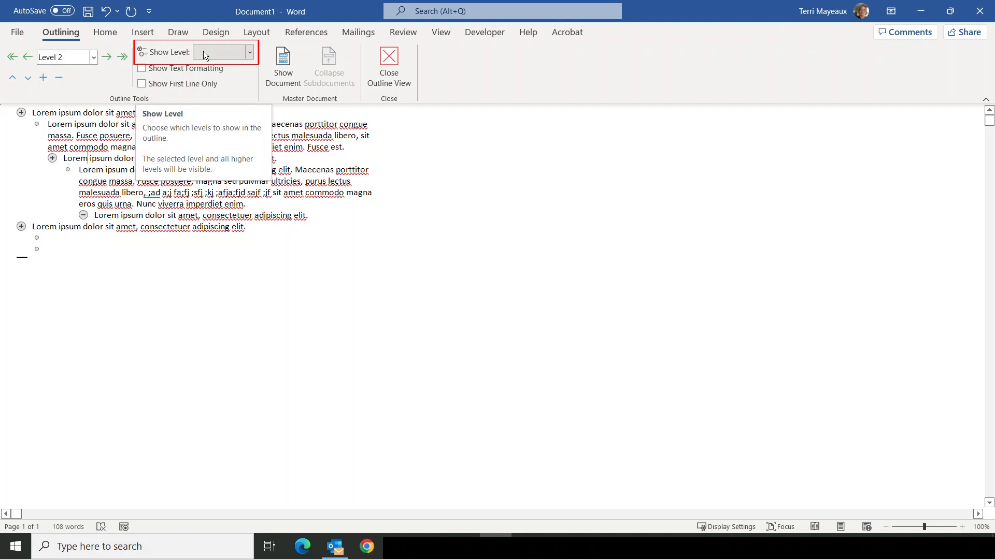
# - Limit the outline display to headings of Level 3 and higher
pyautogui.click(250, 52)
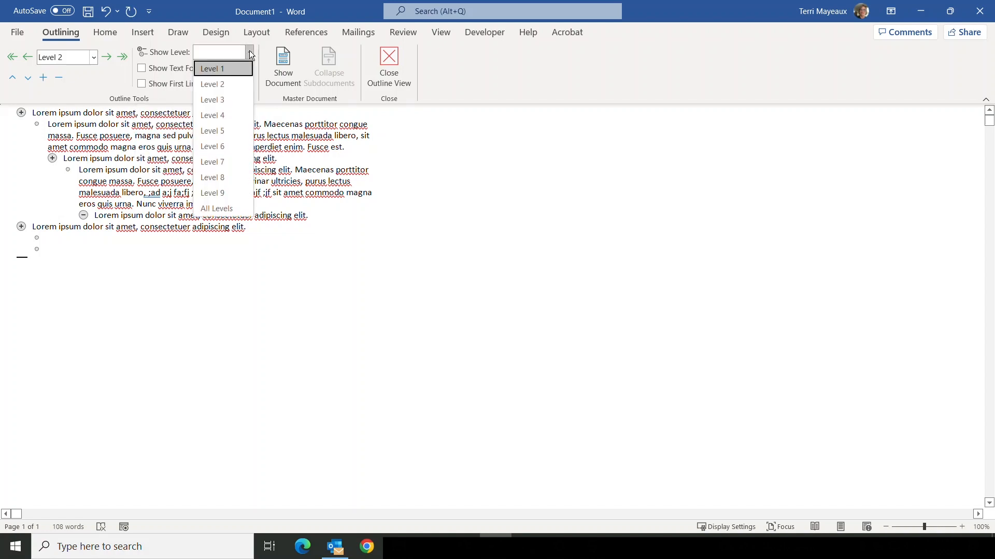
pyautogui.click(226, 100)
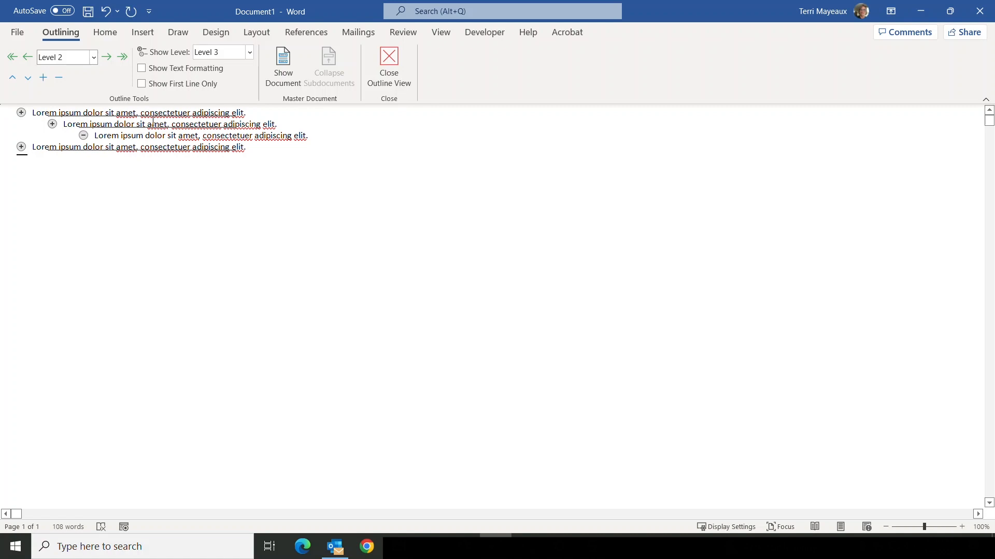
# - Limit the outline display to Level 2 headings and above, and reduce it further to Level 1 headings only
pyautogui.click(248, 51)
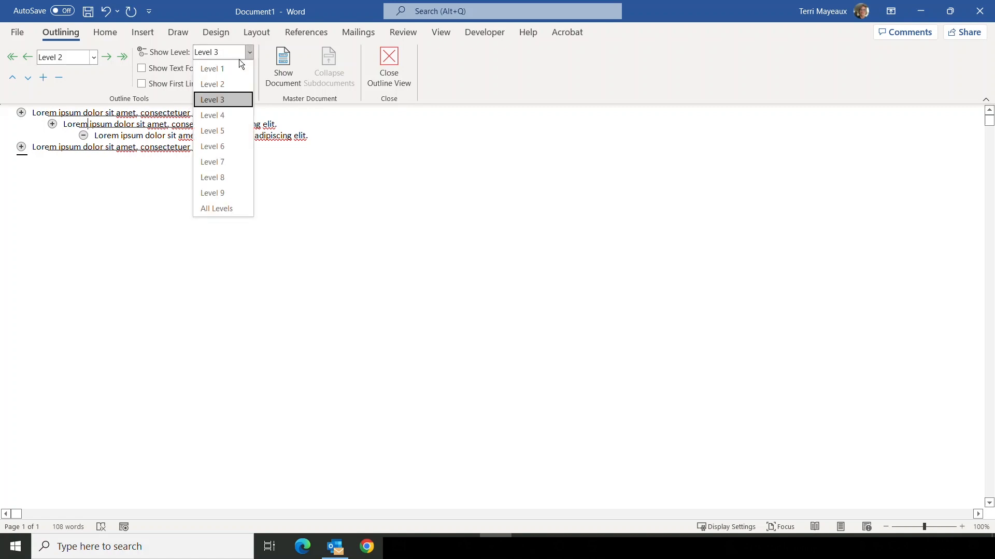
pyautogui.click(225, 83)
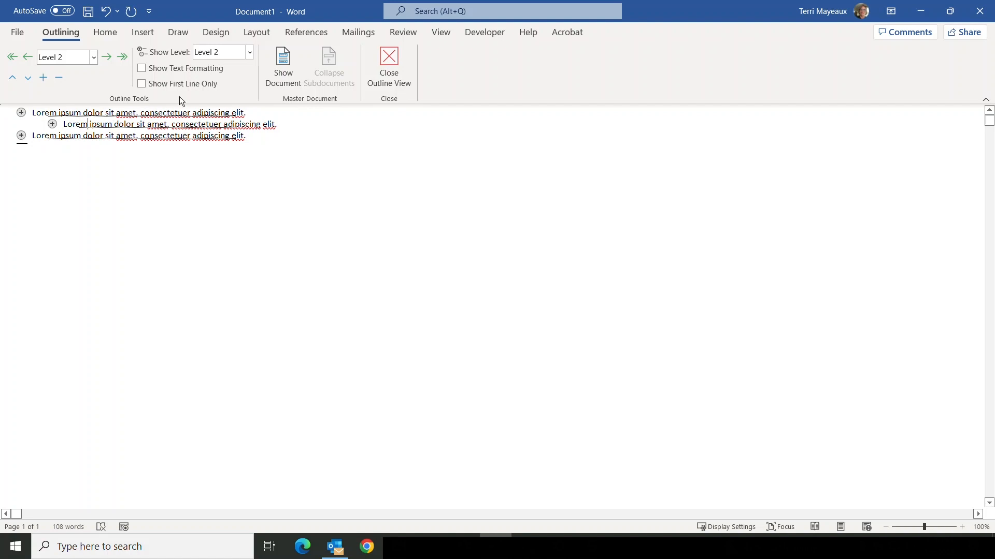
pyautogui.click(248, 52)
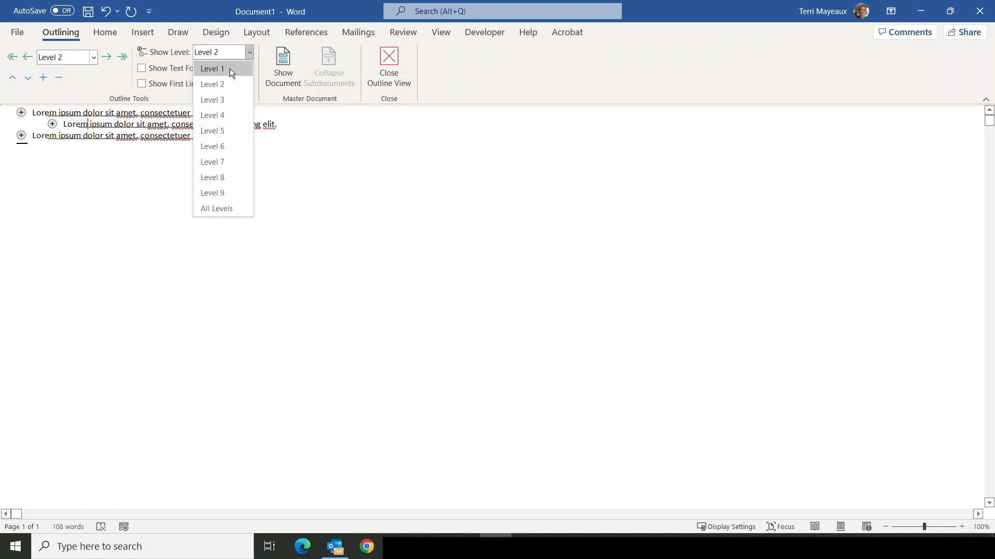
pyautogui.click(229, 69)
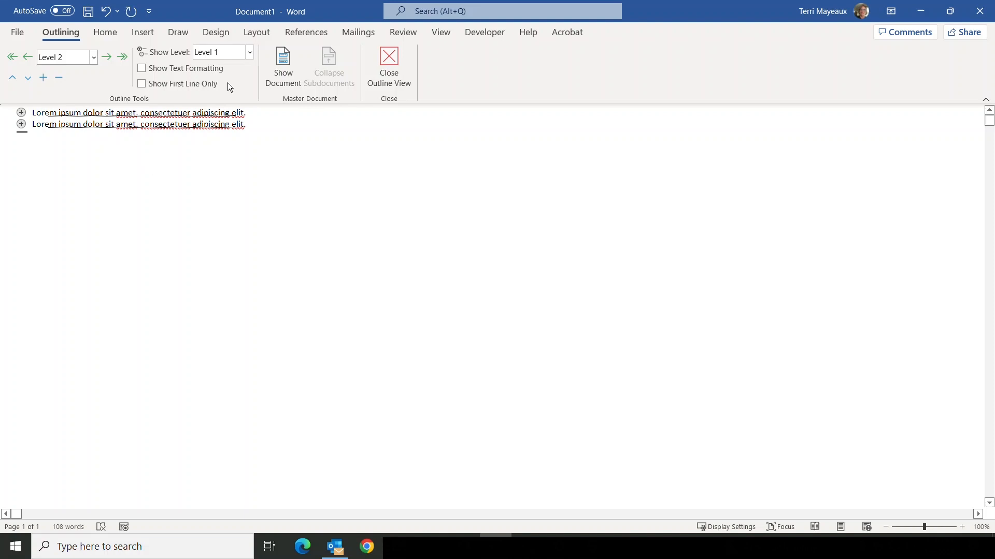
# - Show all levels in the outline, and turn the display of text formatting on and back off
pyautogui.click(249, 52)
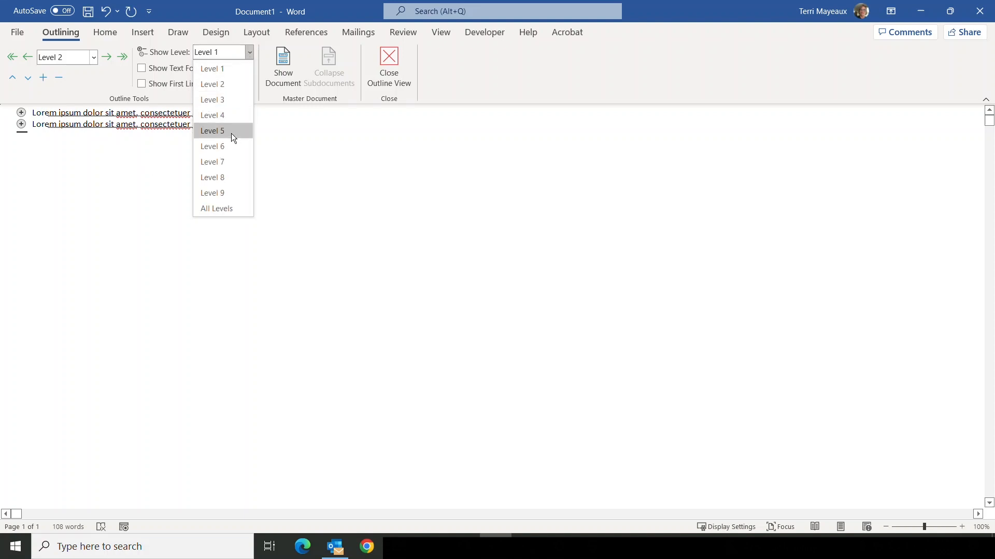
pyautogui.click(227, 206)
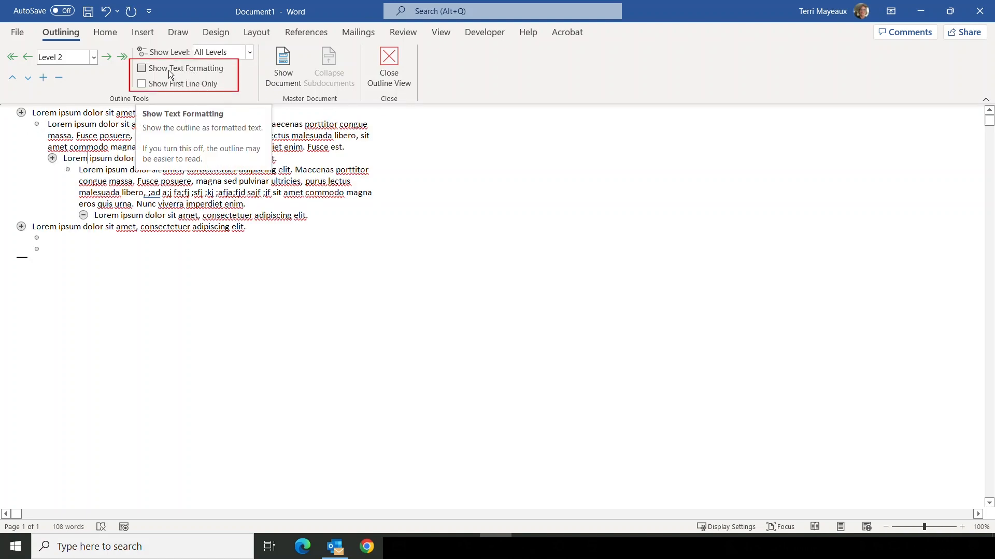
pyautogui.click(143, 68)
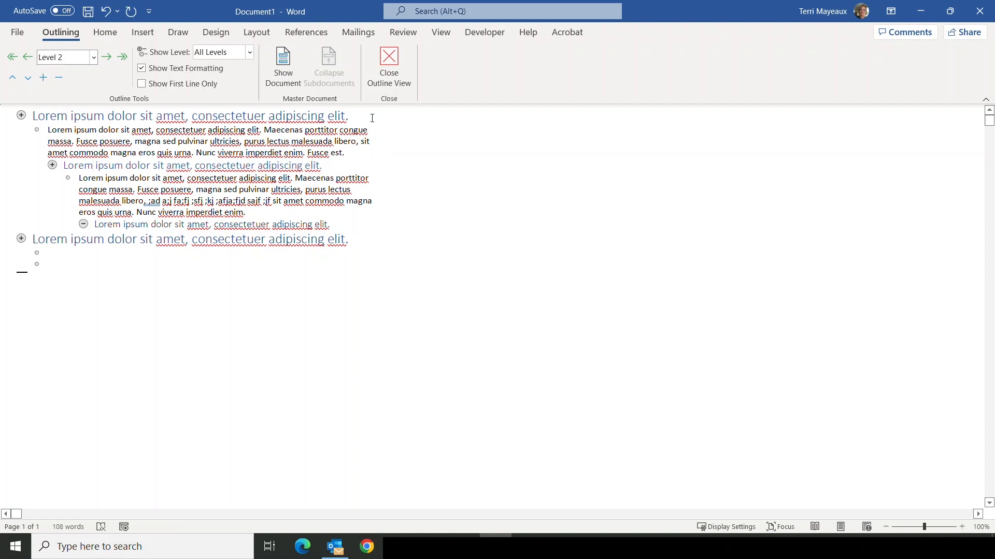
pyautogui.click(141, 68)
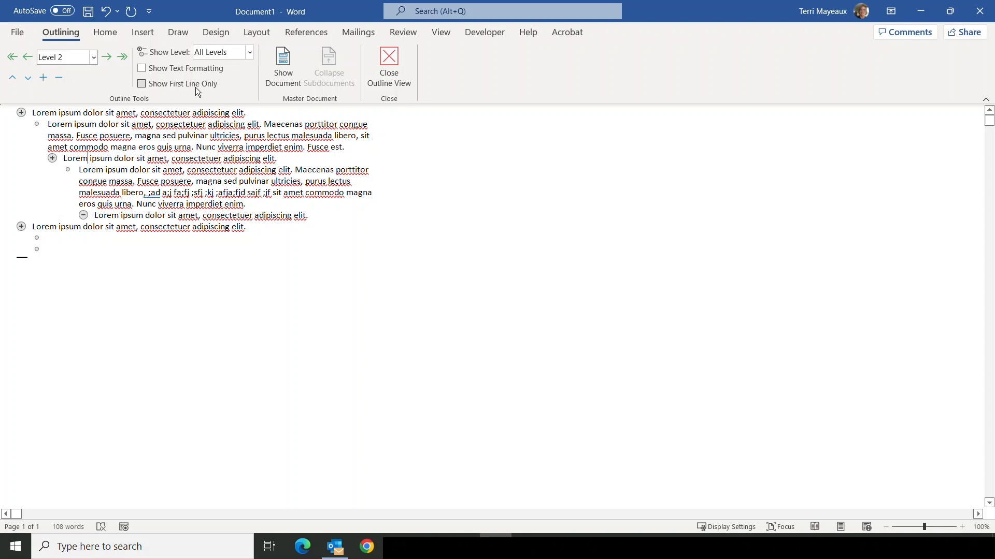
# - Show only the first line of each outline paragraph, and close Outline view to return to the first heading in the document
pyautogui.click(142, 85)
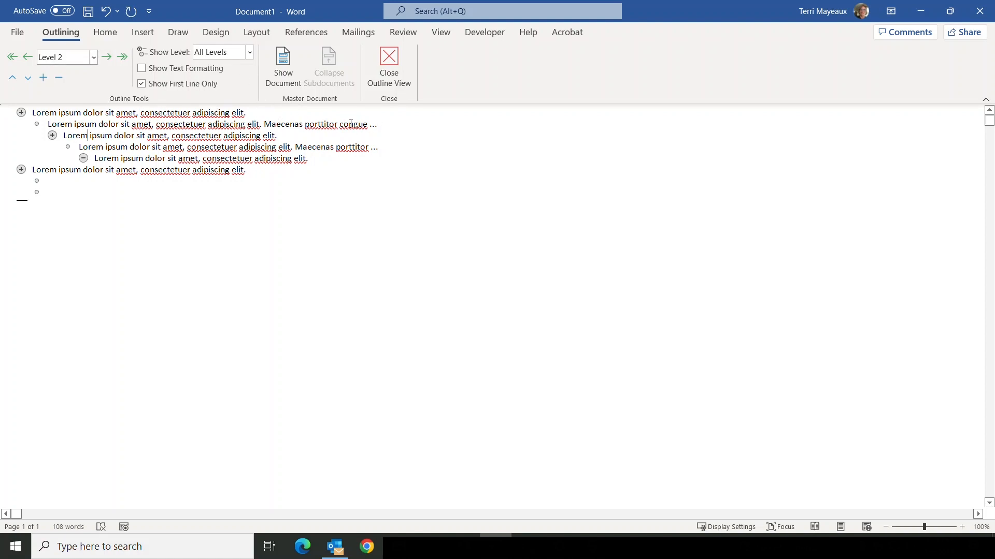
pyautogui.click(389, 58)
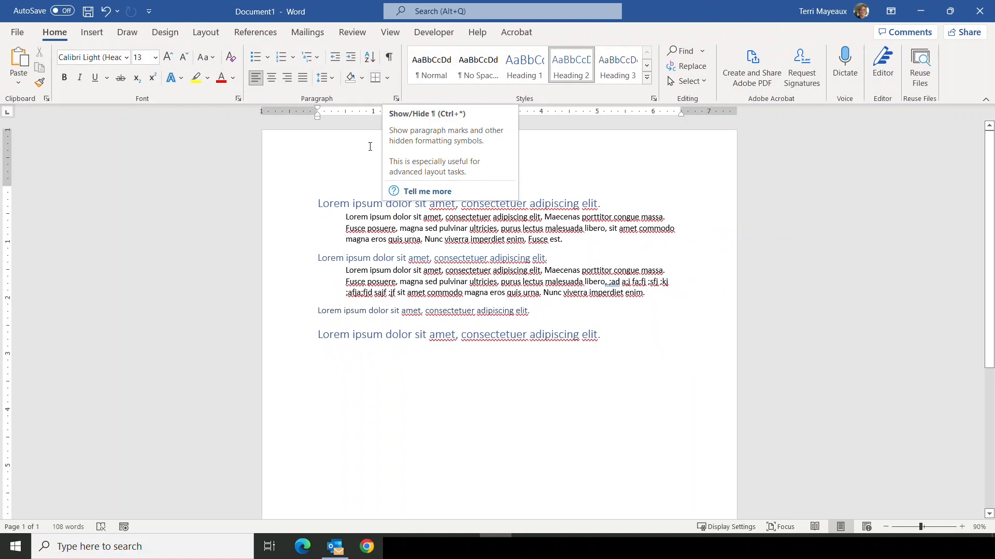
pyautogui.click(338, 203)
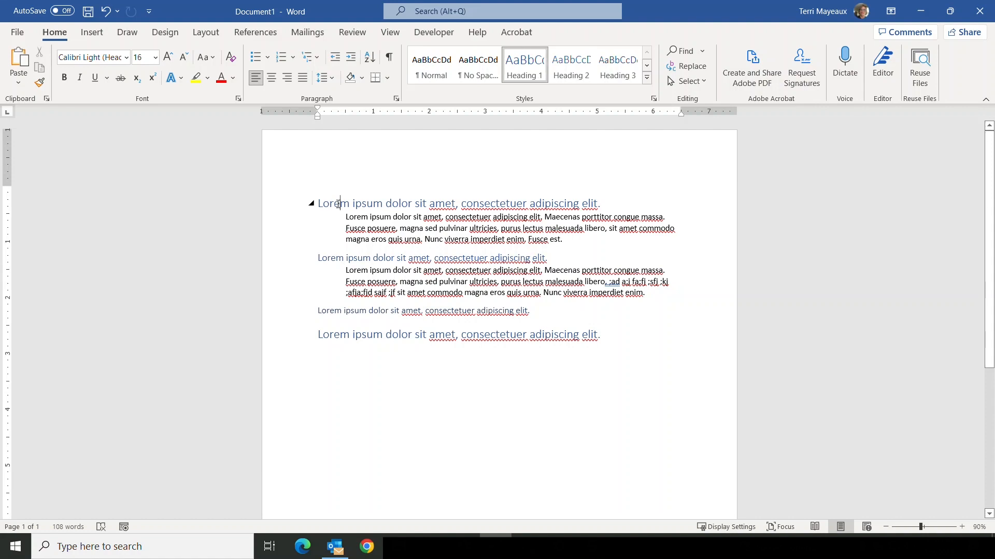